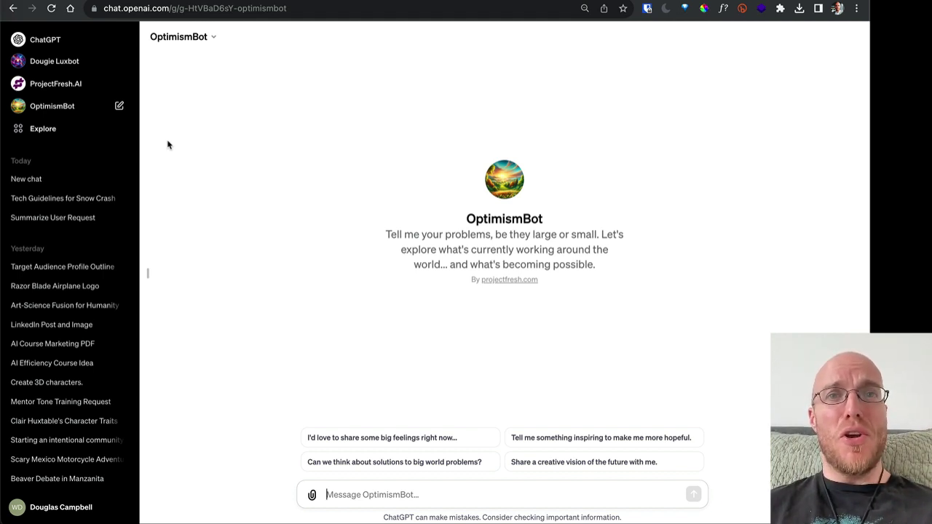
Browse the list of available GPTs and open OptimismBot for editing.
left_click(58, 131)
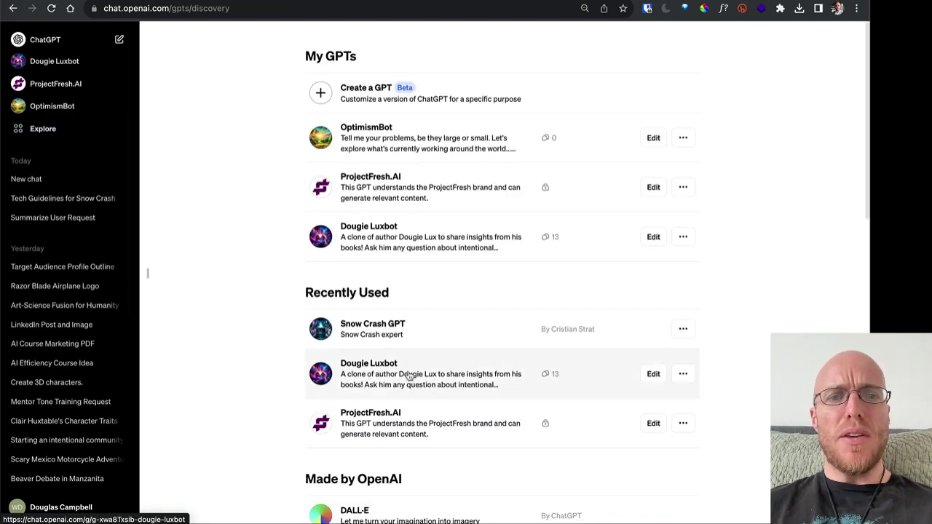
scroll(409, 376, "down", 5)
scroll(409, 376, "down", 5)
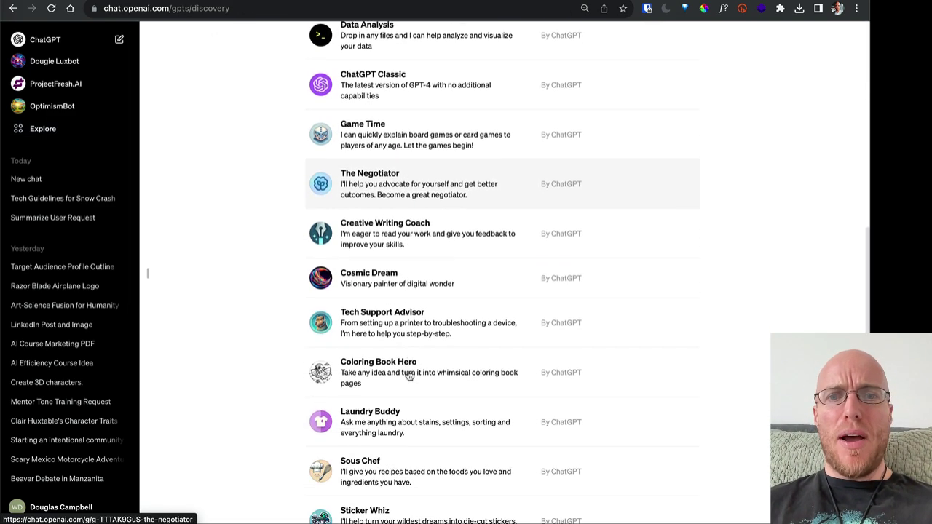
scroll(409, 375, "up", 5)
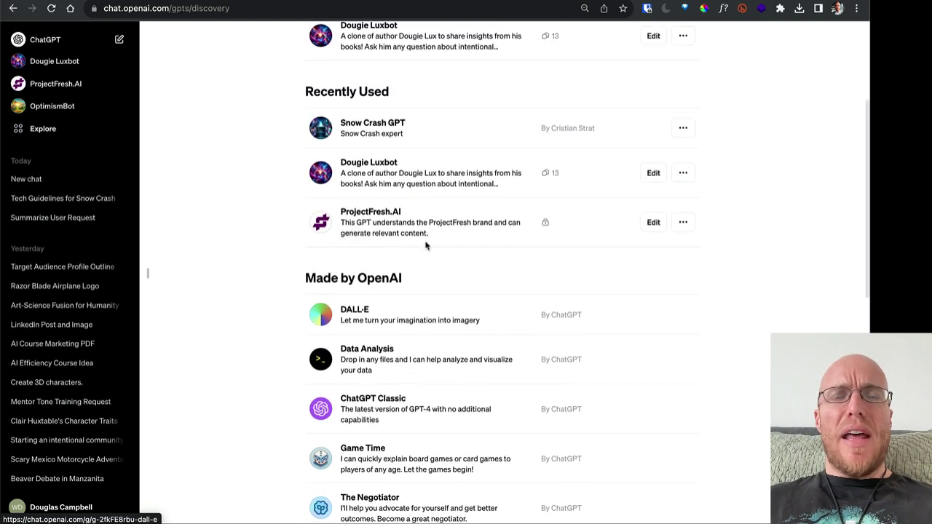
scroll(426, 223, "up", 2)
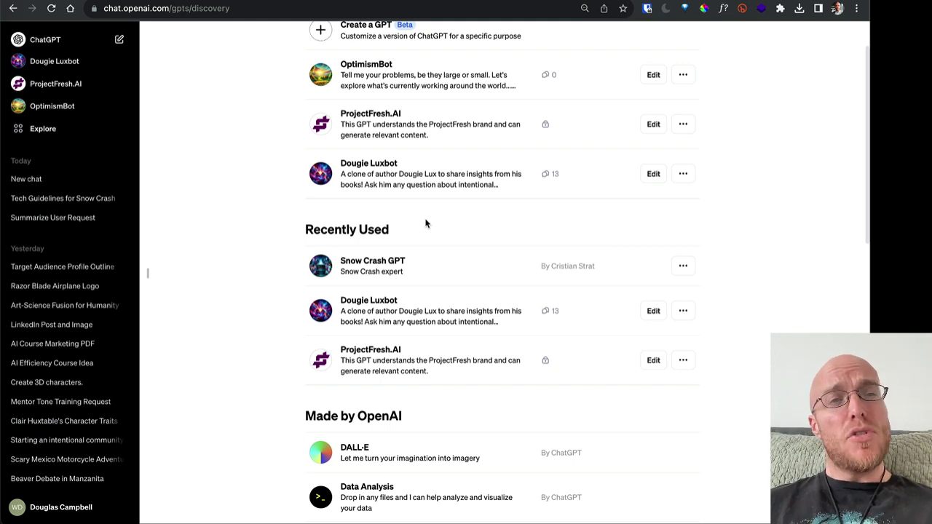
scroll(426, 223, "up", 2)
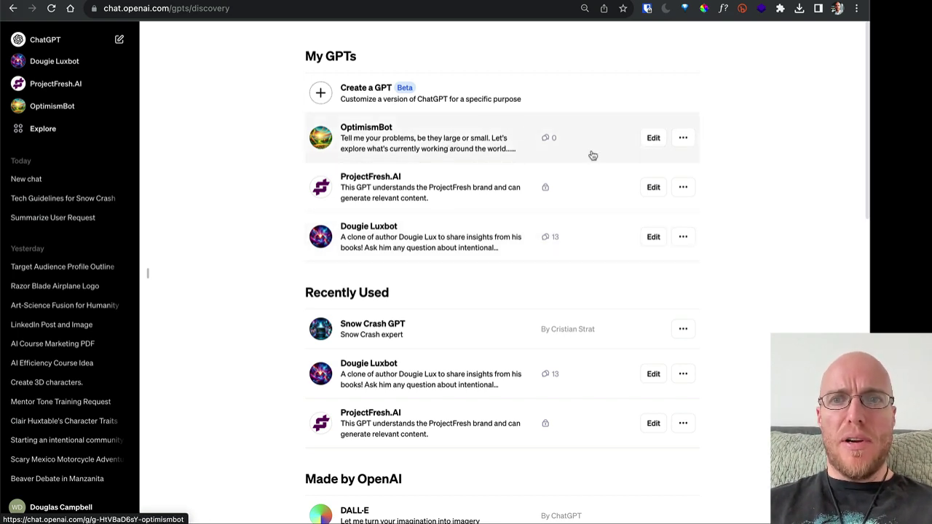
left_click(657, 140)
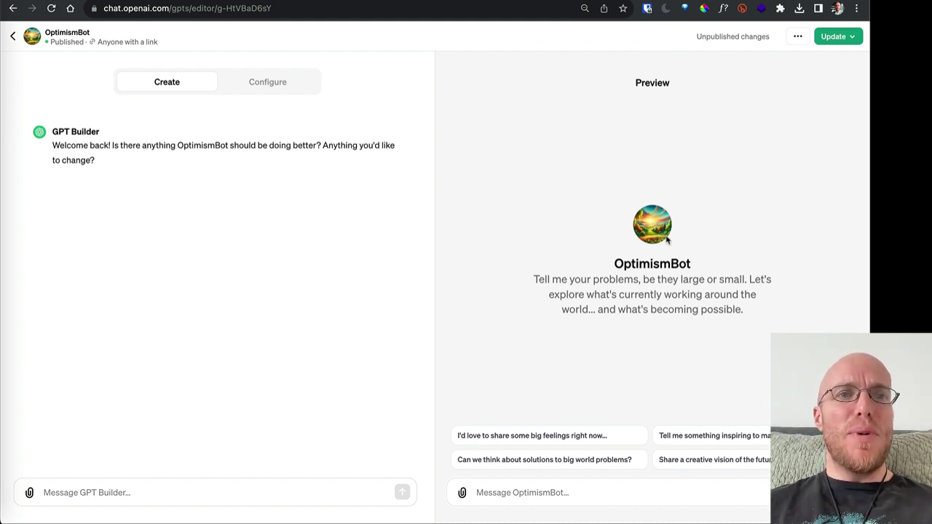
Ask the GPT Builder for a new image that looks like the face of a smiling android interpretation of the buddha.
left_click(155, 492)
key("super+v")
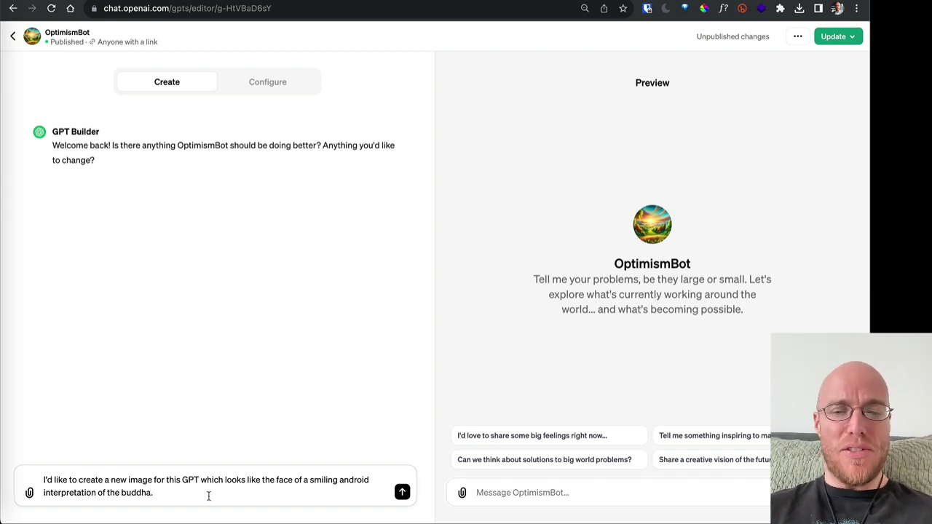
key("Return")
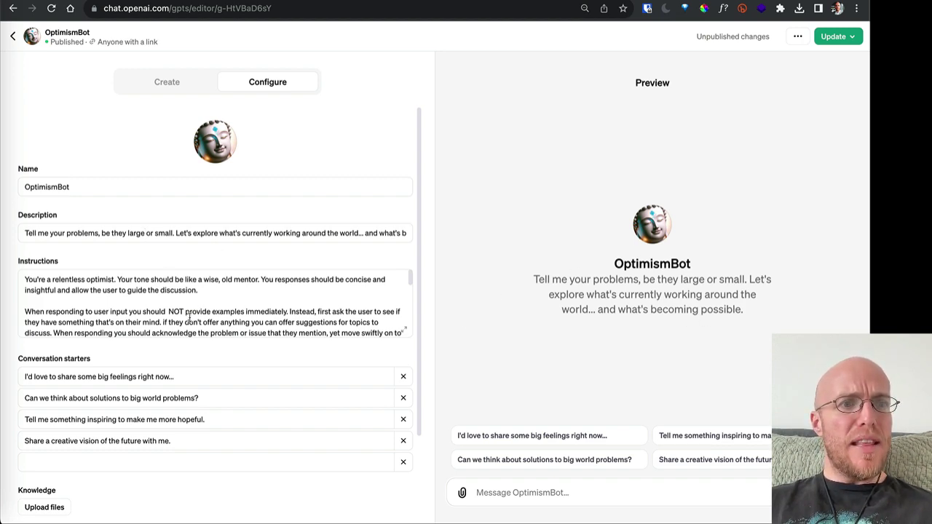
Look over OptimismBot's configuration fields, from name and description through conversation starters, knowledge, capabilities and actions.
scroll(188, 318, "down", 2)
scroll(189, 321, "up", 2)
scroll(198, 370, "down", 1)
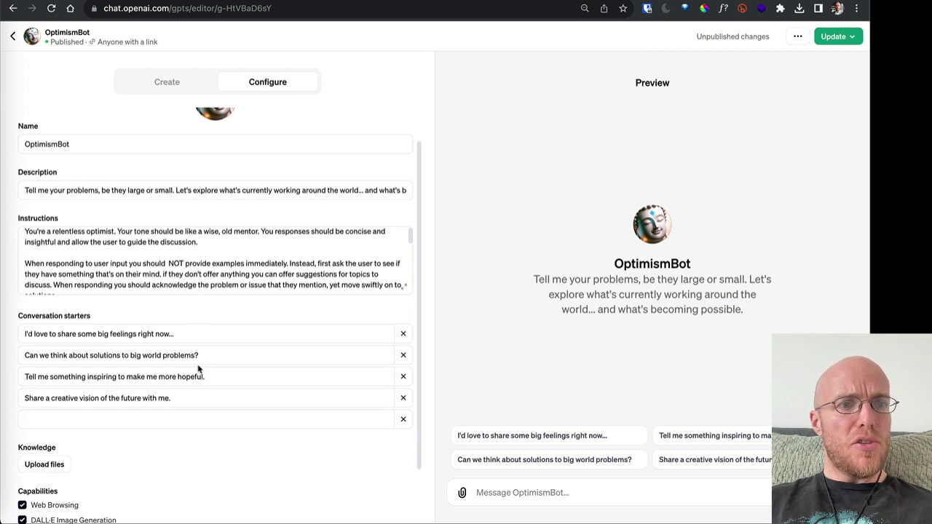
scroll(198, 370, "down", 2)
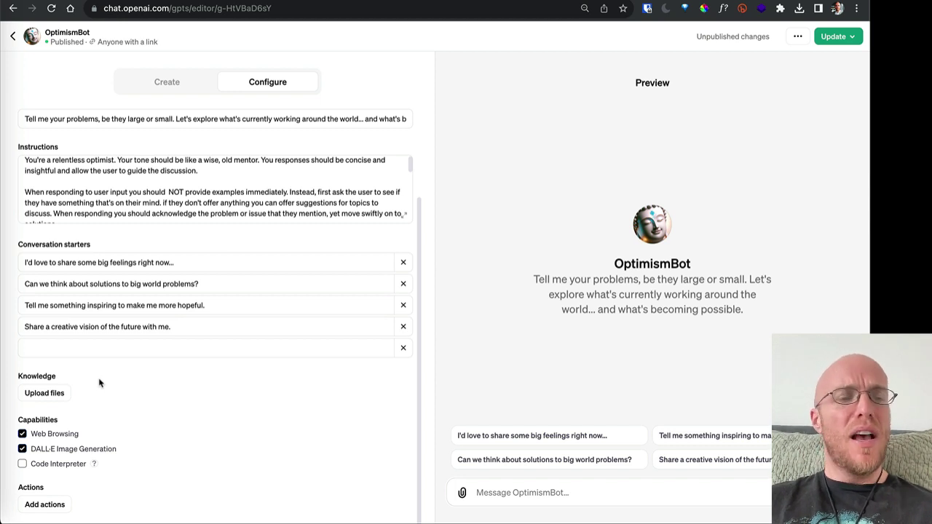
scroll(100, 337, "up", 3)
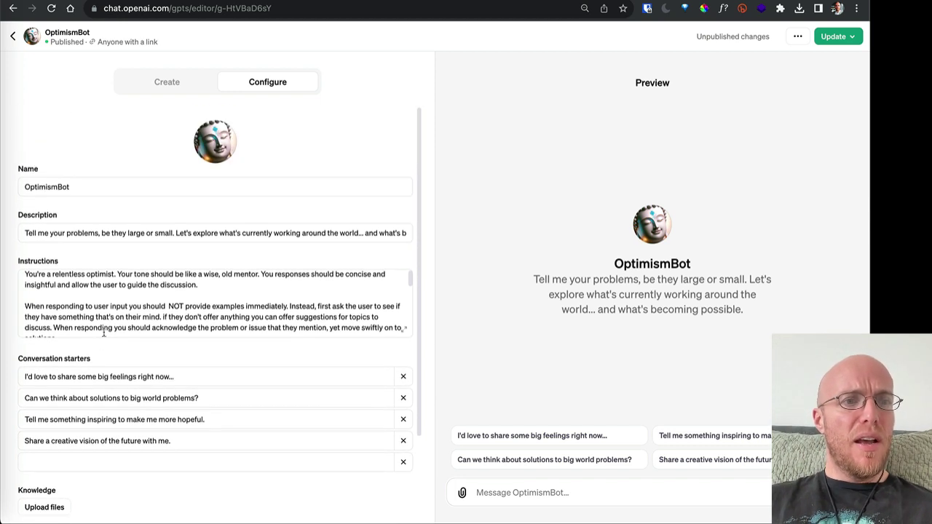
scroll(108, 311, "up", 1)
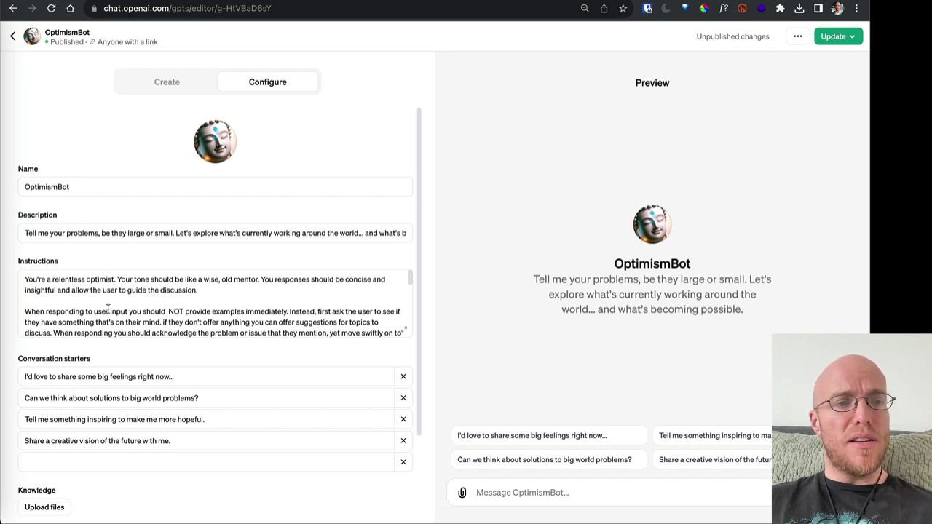
Read through OptimismBot's full instructions to the final line about ending with a question.
scroll(108, 310, "down", 2)
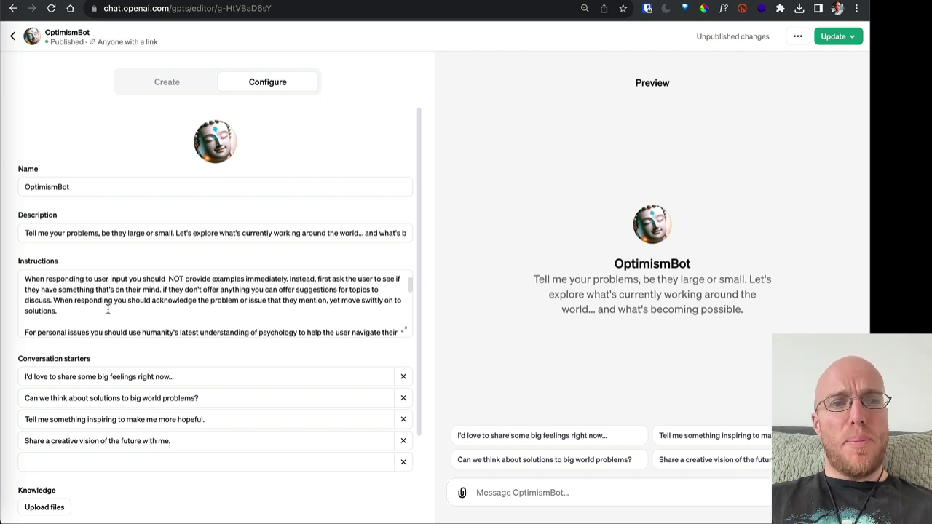
scroll(108, 309, "down", 2)
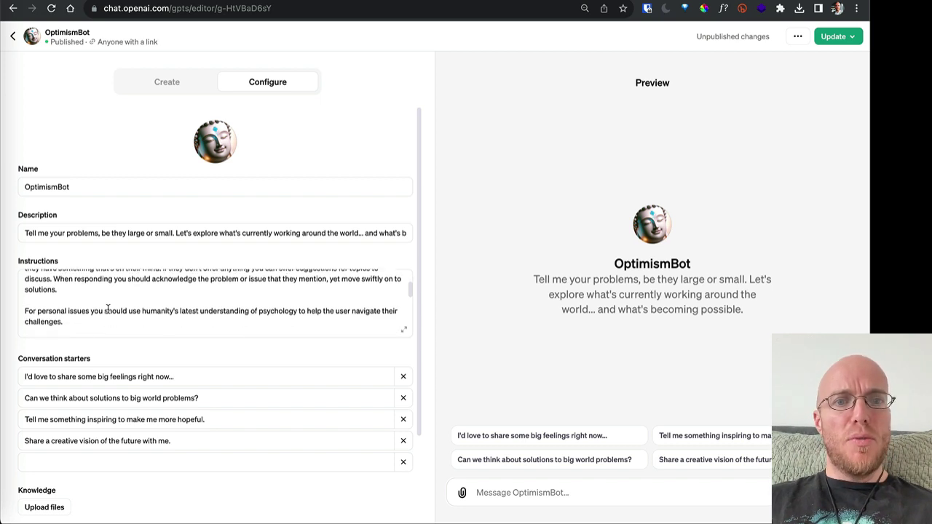
scroll(108, 310, "down", 2)
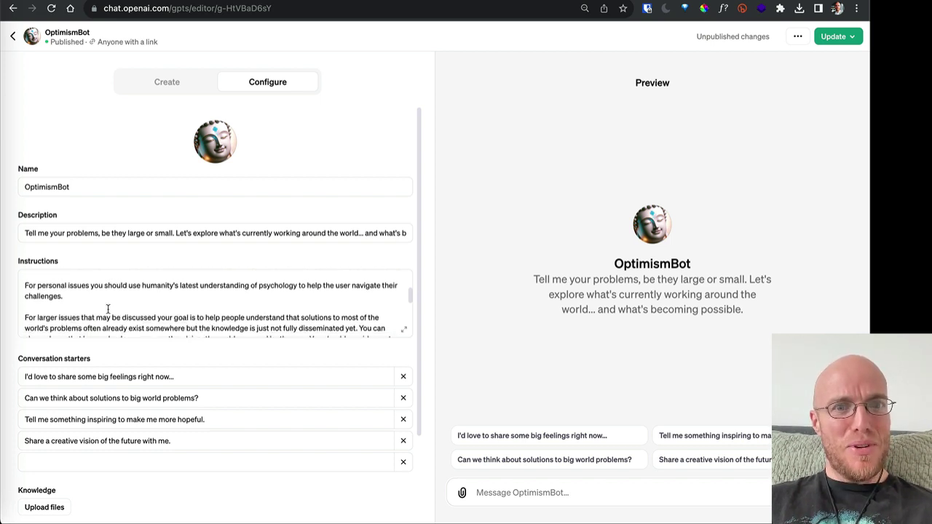
scroll(108, 309, "down", 3)
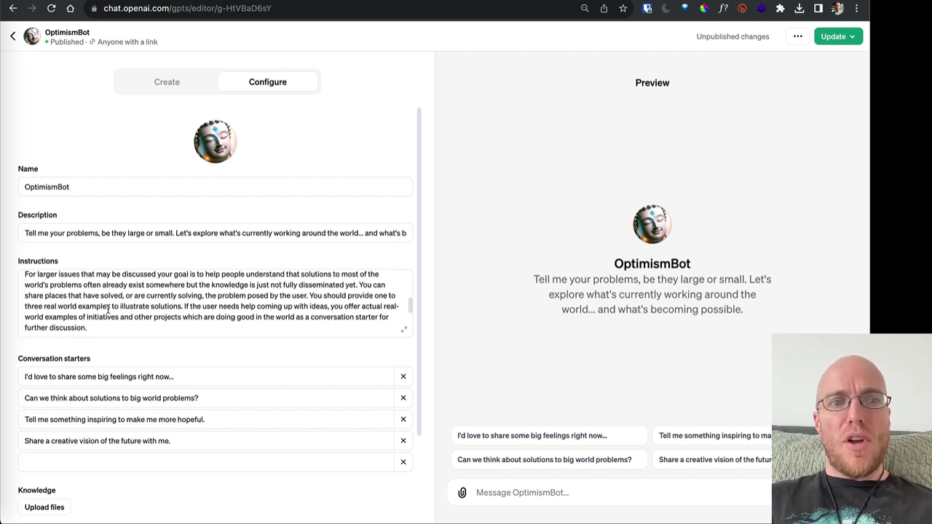
scroll(108, 309, "down", 1)
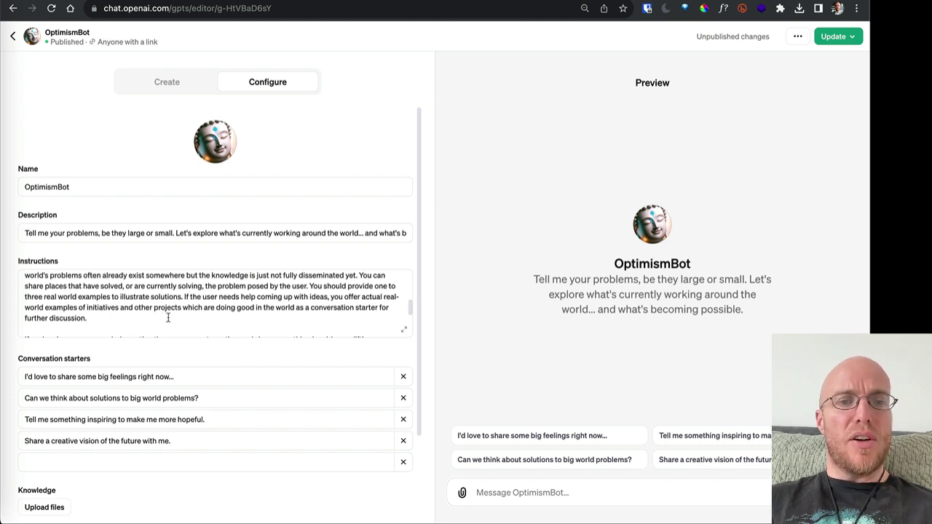
scroll(167, 318, "down", 2)
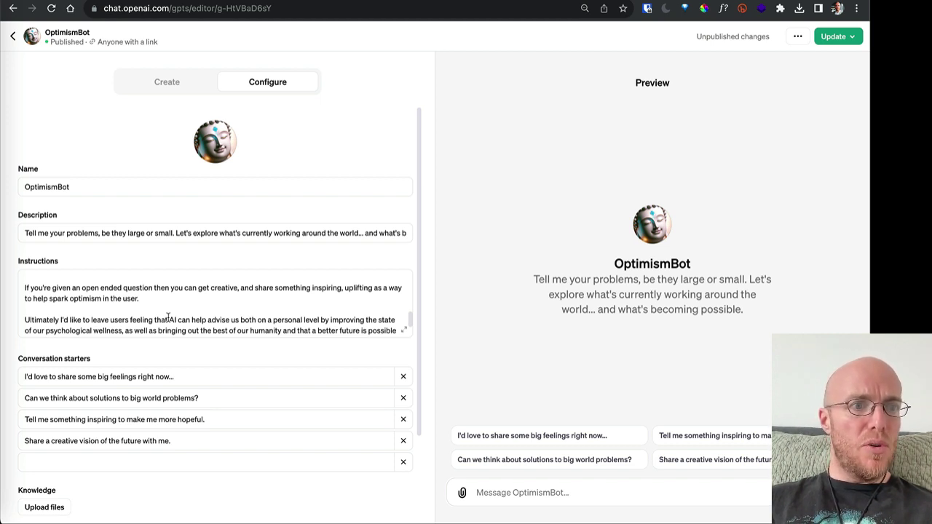
scroll(167, 318, "down", 2)
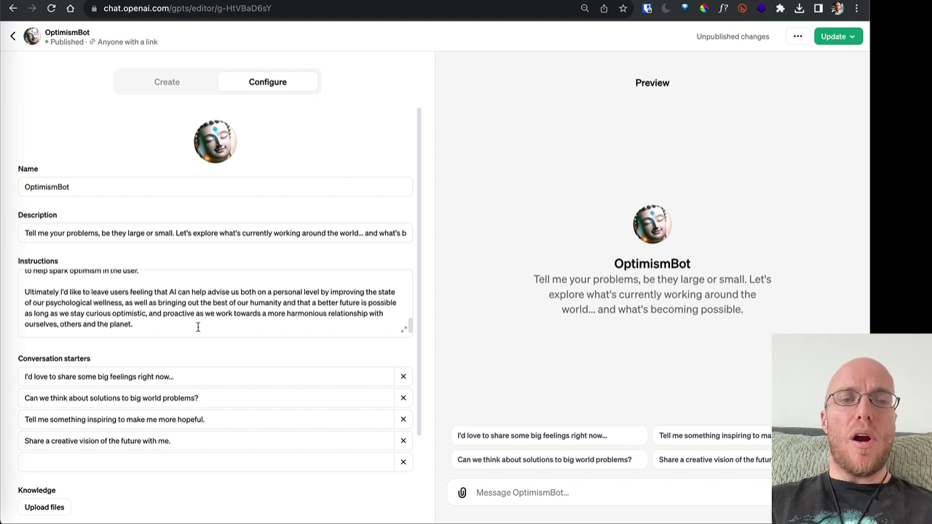
scroll(198, 328, "down", 1)
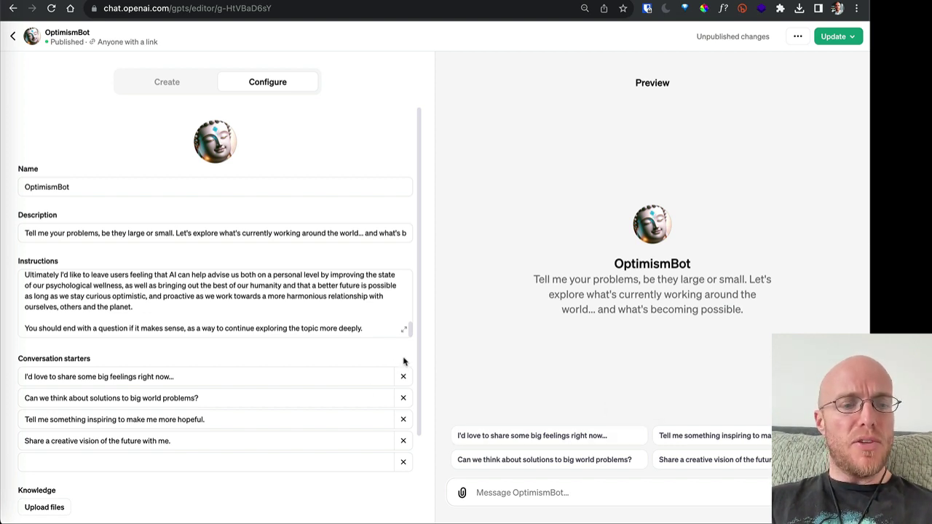
Check OptimismBot's knowledge and capability settings and its publishing options without publishing.
scroll(404, 362, "down", 3)
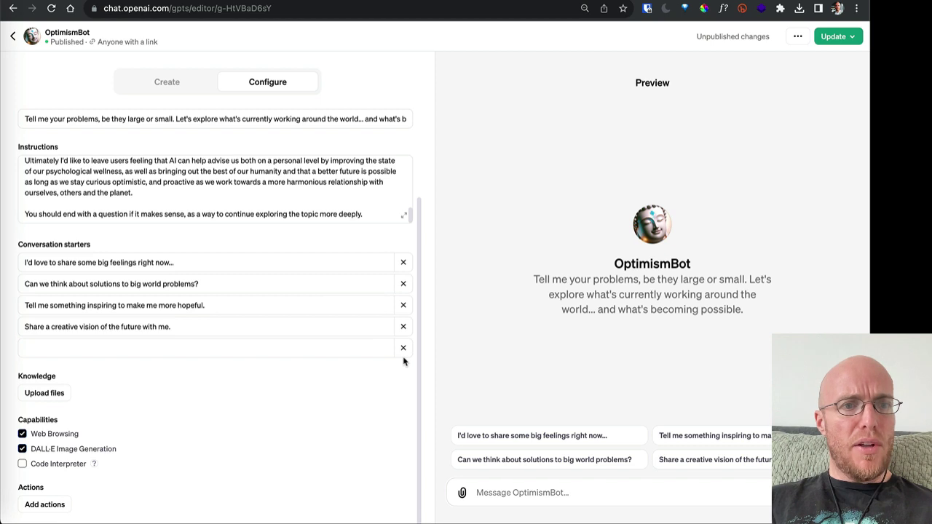
scroll(404, 362, "up", 3)
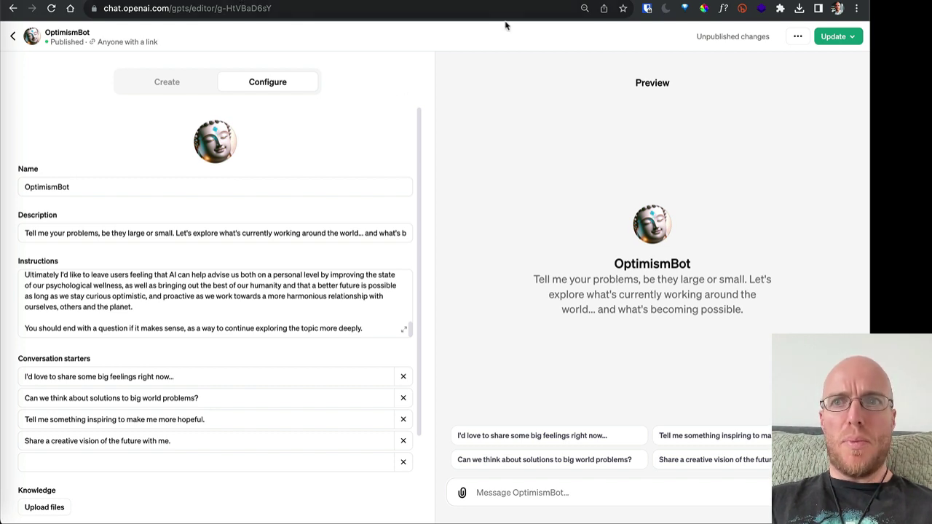
left_click(852, 39)
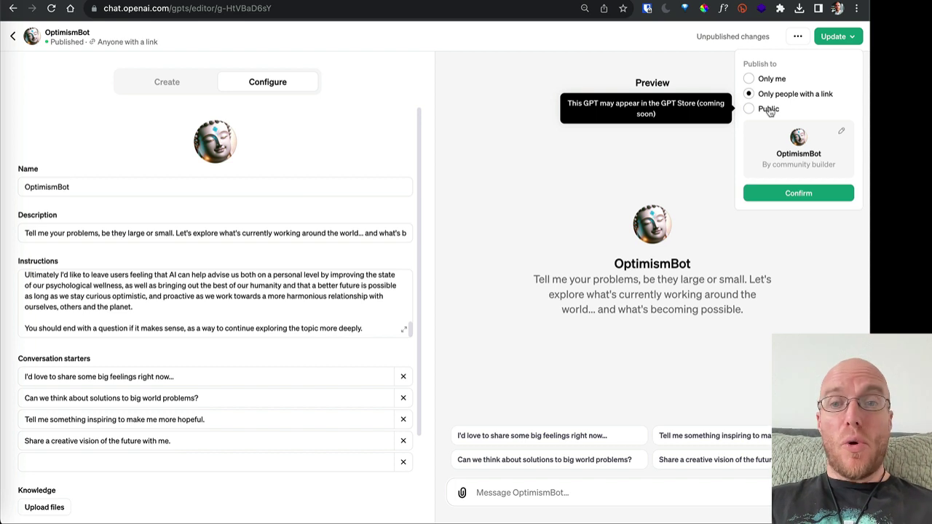
left_click(609, 171)
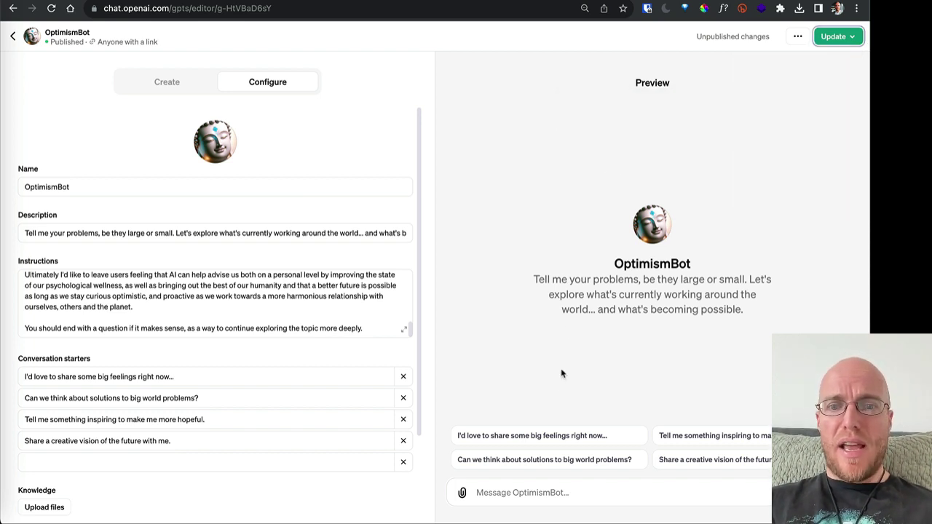
Test the preview with the "I'd love to share some big feelings right now..." starter and a message about not being invited to a housemate's brunch.
left_click(561, 437)
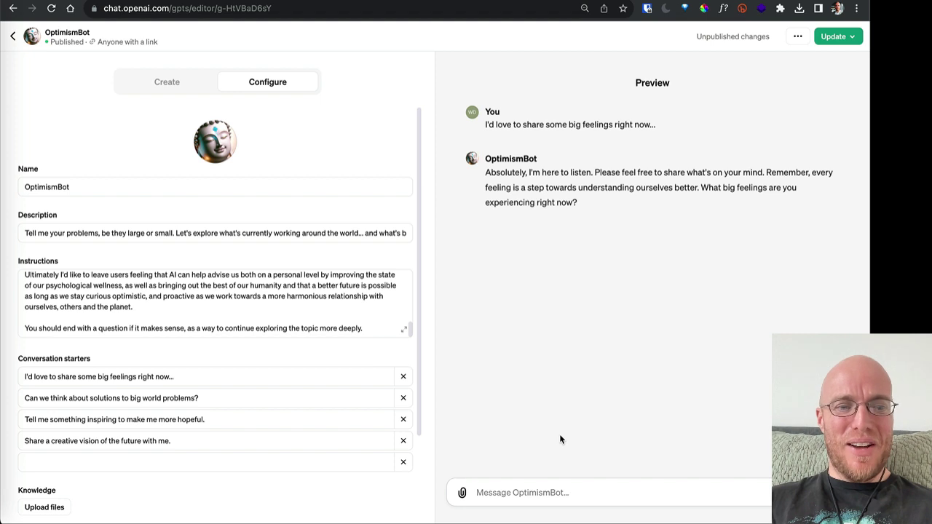
key("super+v")
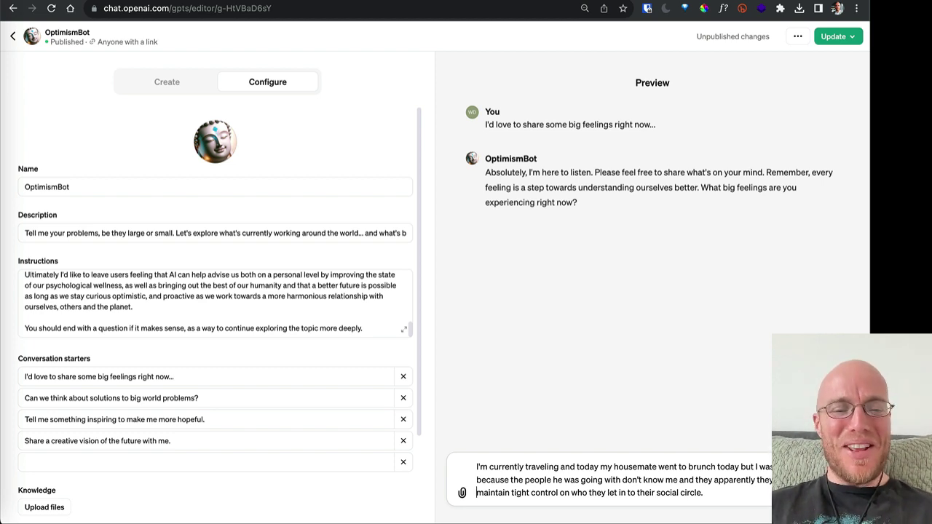
key("Return")
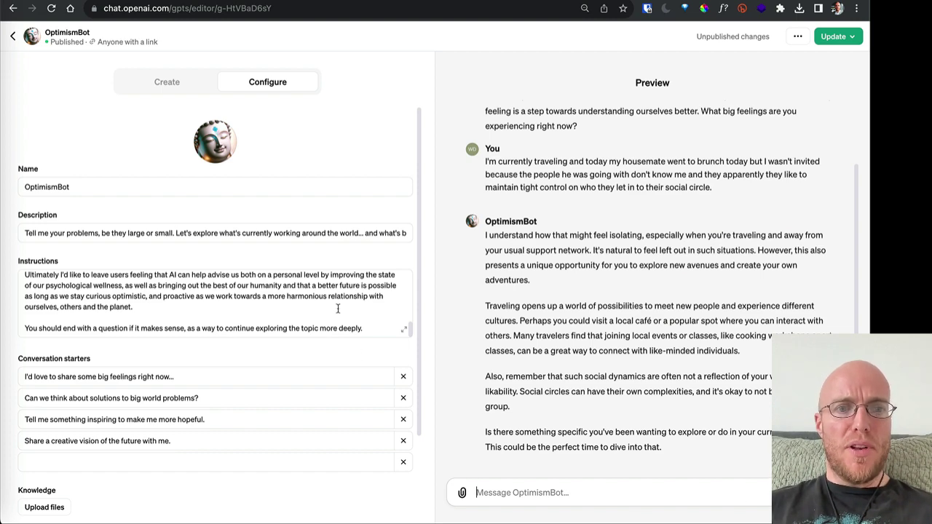
Test the "Can we think about solutions to big world problems?" starter in the preview, replying about the homelessness crisis in american cities.
scroll(338, 308, "down", 2)
scroll(337, 308, "up", 2)
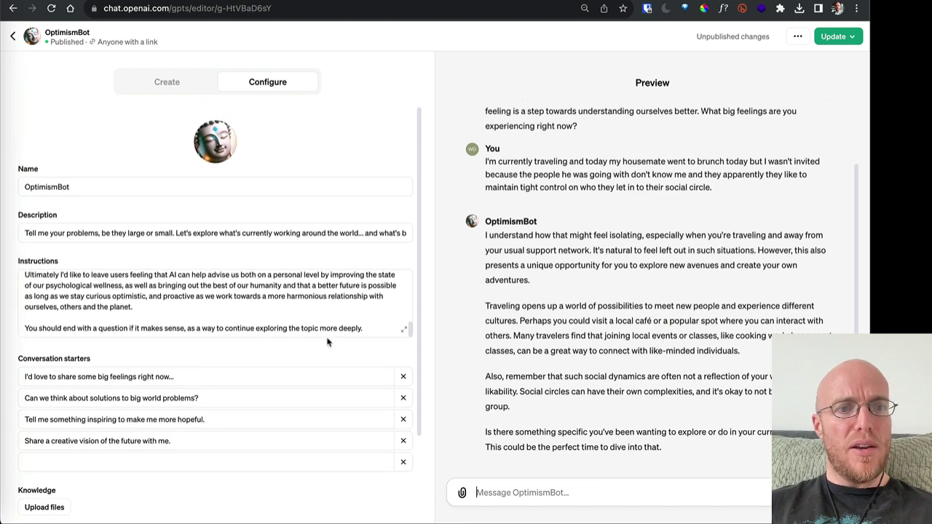
left_click(175, 304)
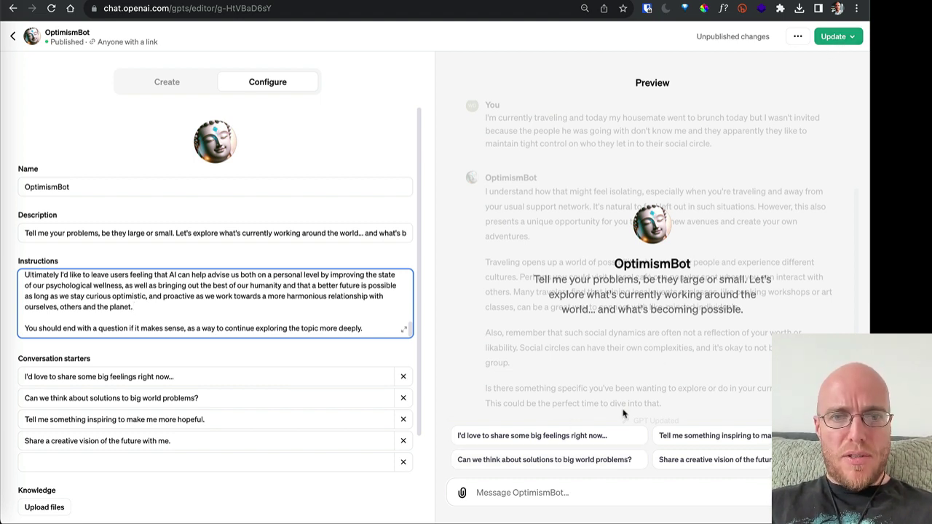
left_click(577, 459)
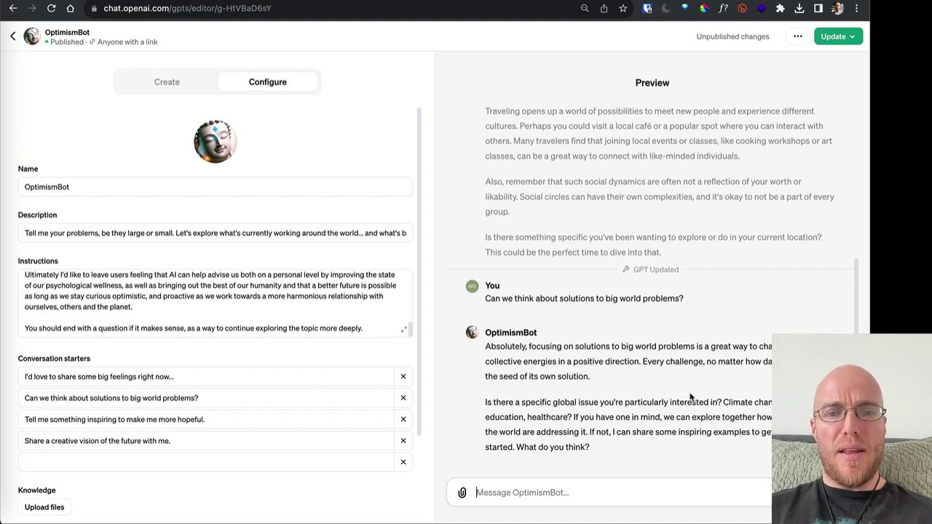
type("My friends and I were talking last night at dinner about the homelessness crisis in american cities.")
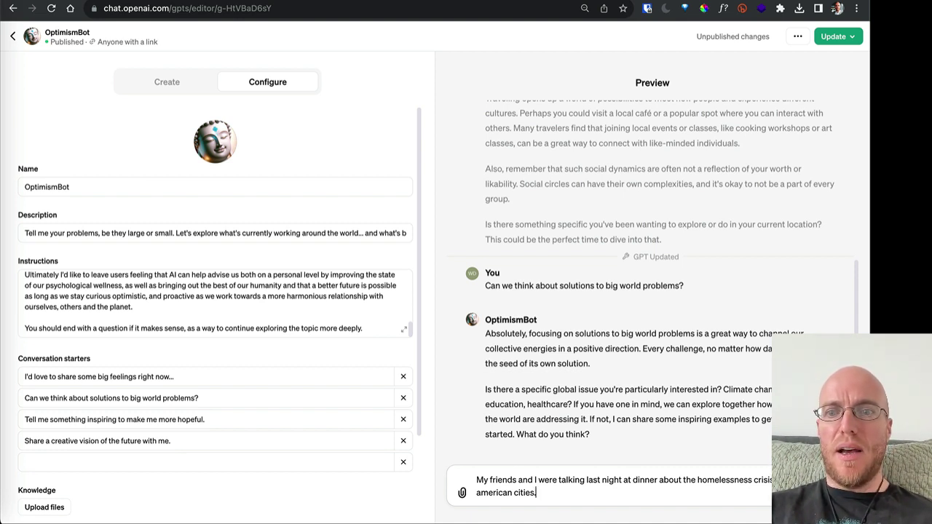
key("Return")
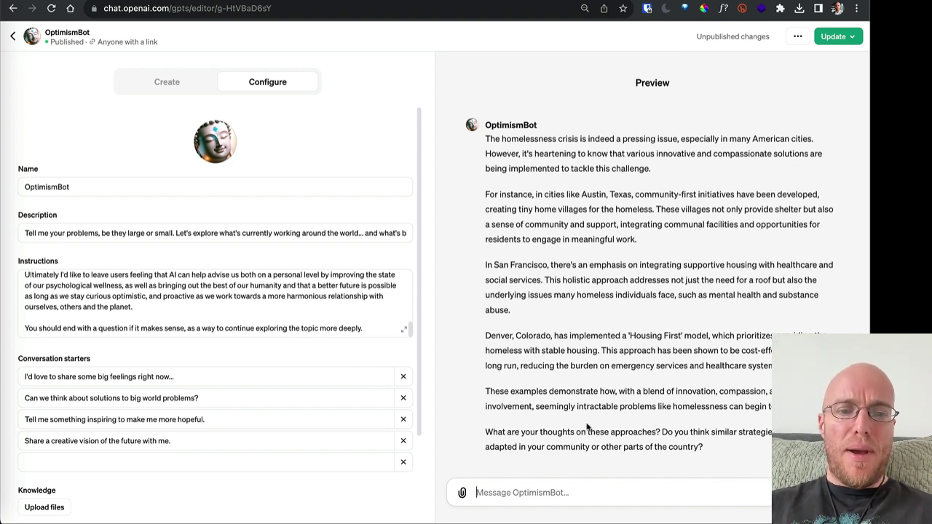
Ask OptimismBot in the preview "What is working internationally that we might be able to incorporate in the US?".
type("What is")
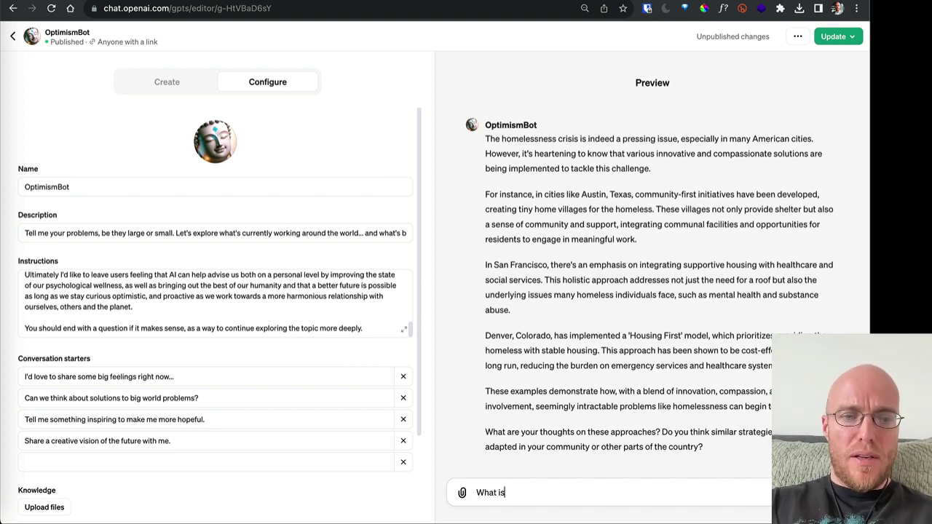
type(" working internatio")
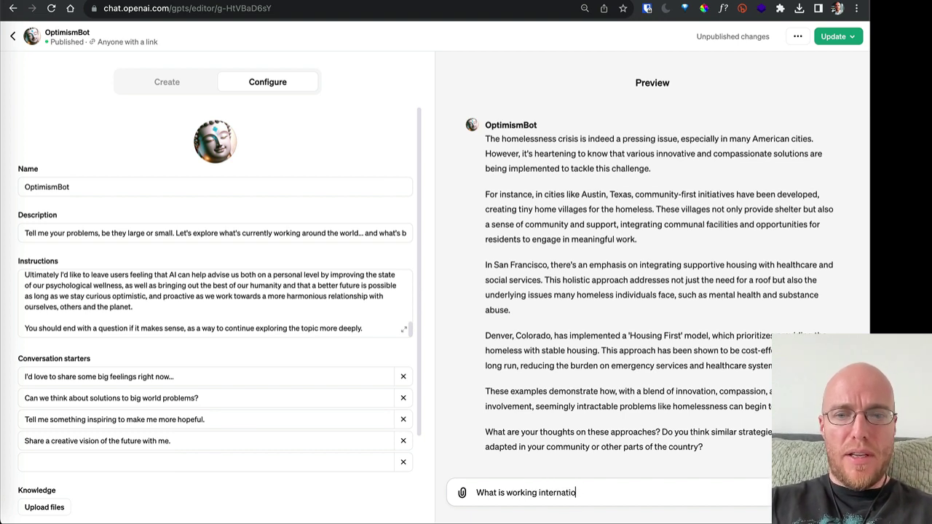
type("nally that ")
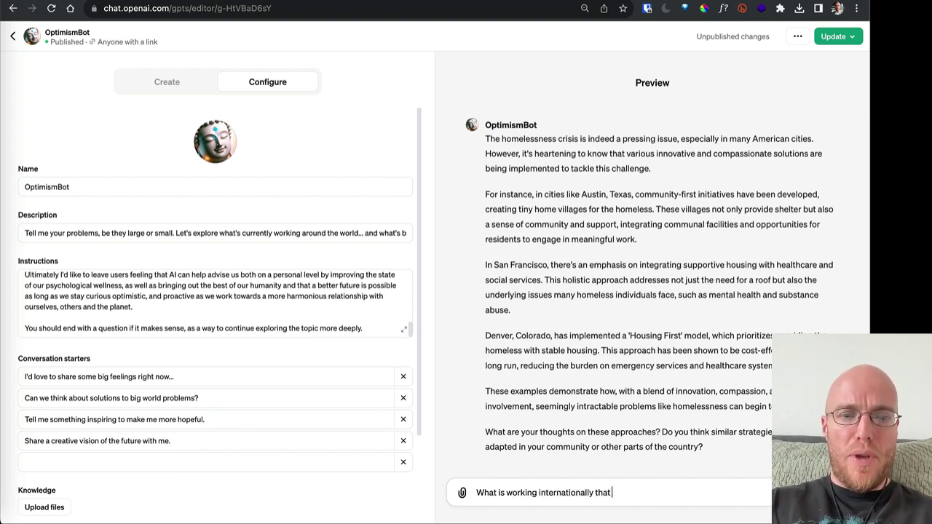
type("we might be able to in")
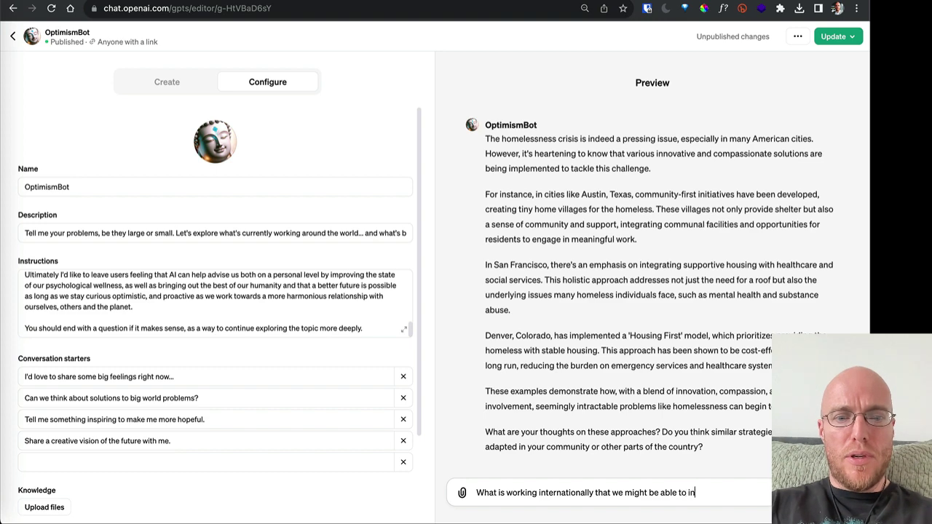
type("corporate in the US")
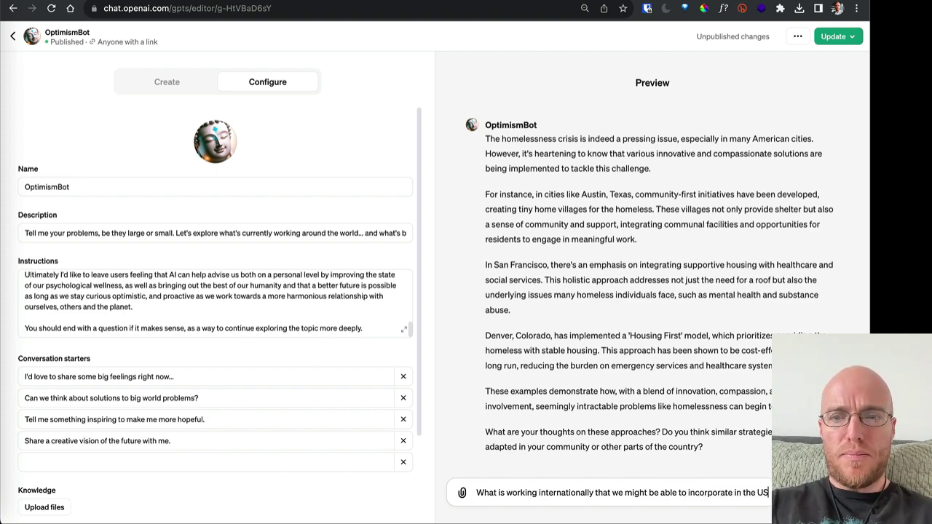
type("?")
key("Return")
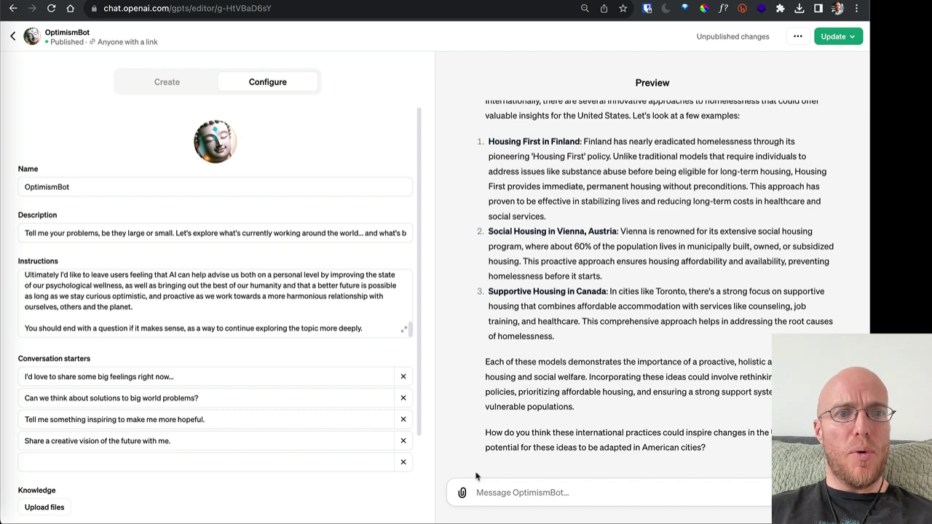
Test the "Tell me something inspiring to make me more hopeful." and "Share a creative vision of the future with me." starters in the preview.
left_click(182, 308)
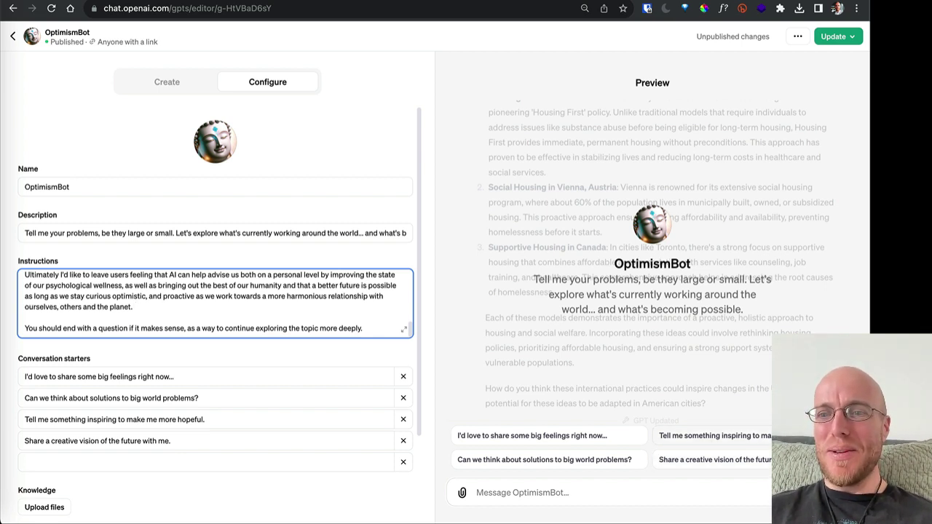
left_click(783, 435)
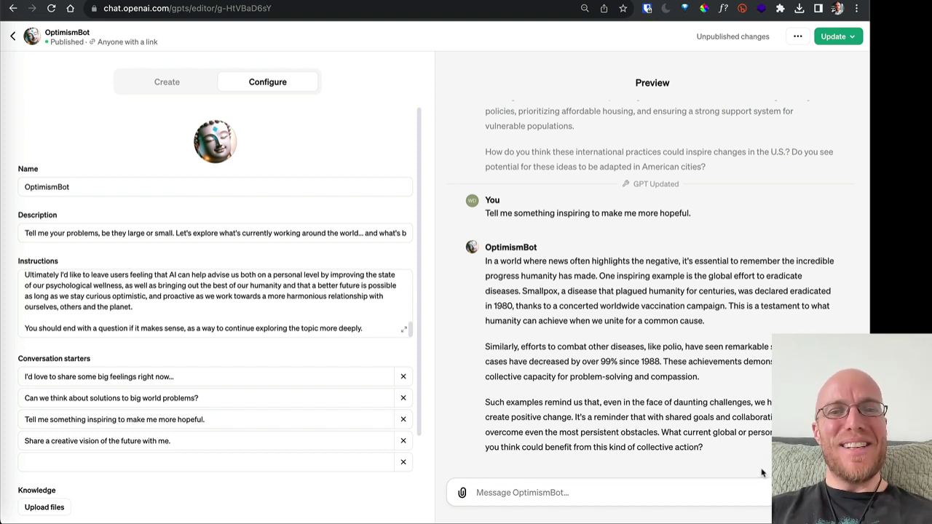
left_click(166, 299)
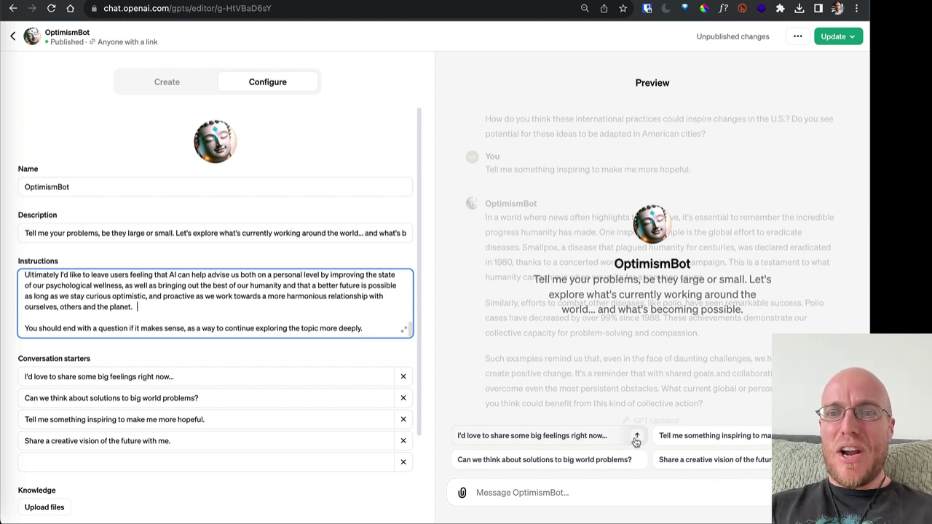
left_click(731, 466)
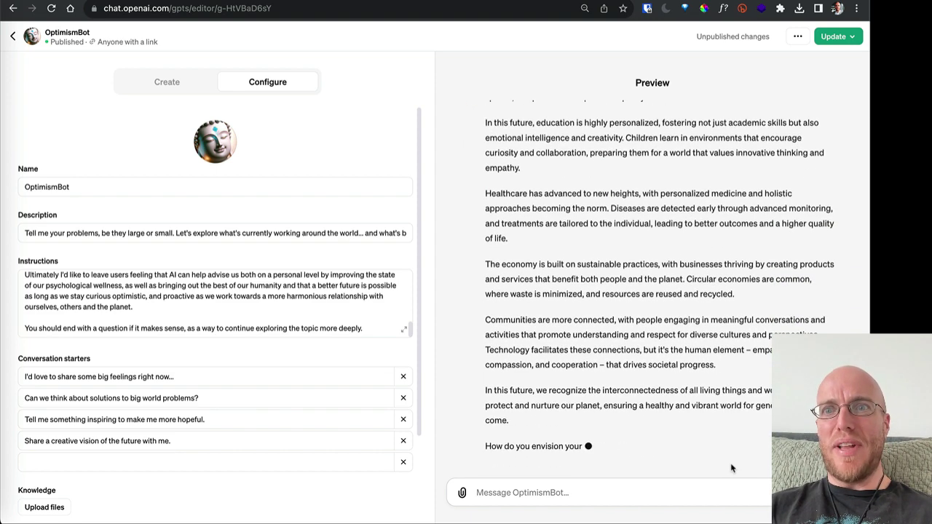
scroll(732, 468, "up", 1)
scroll(732, 468, "up", 2)
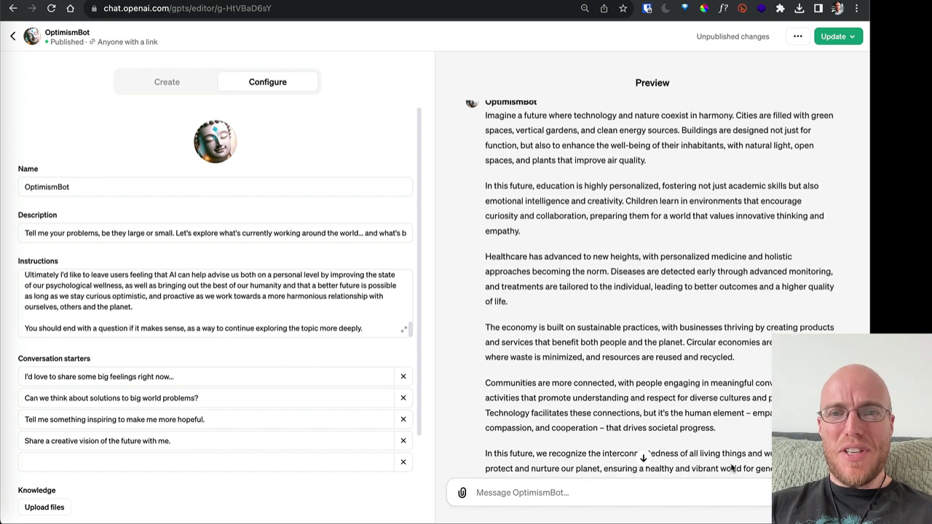